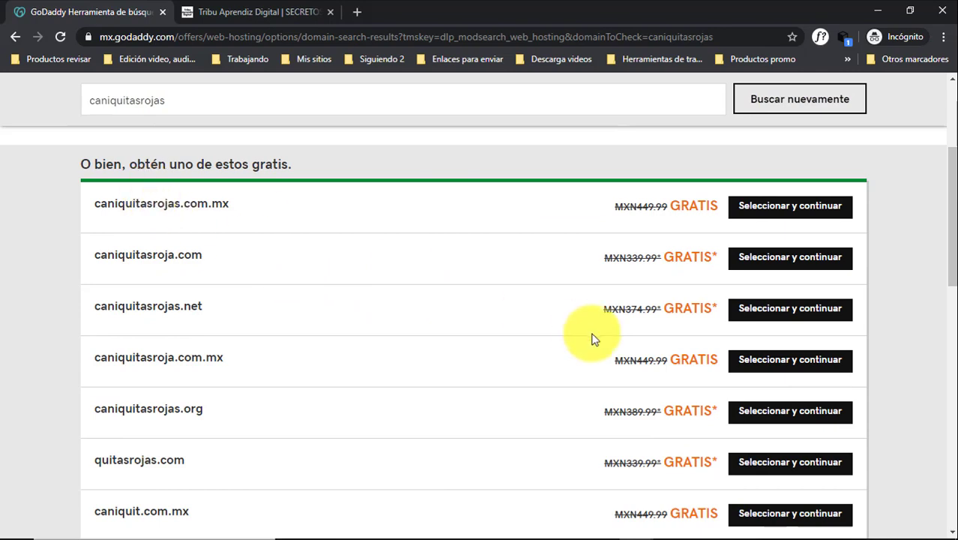
Select the free caniquitasrojas.com domain and proceed to checkout with the Linux cPanel hosting plan.
scroll(594, 336, up, 3)
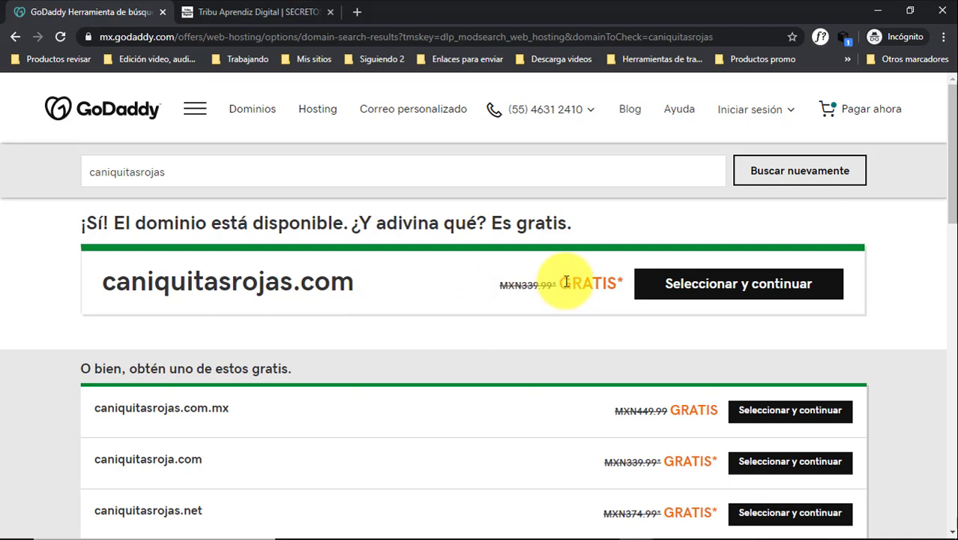
click(721, 288)
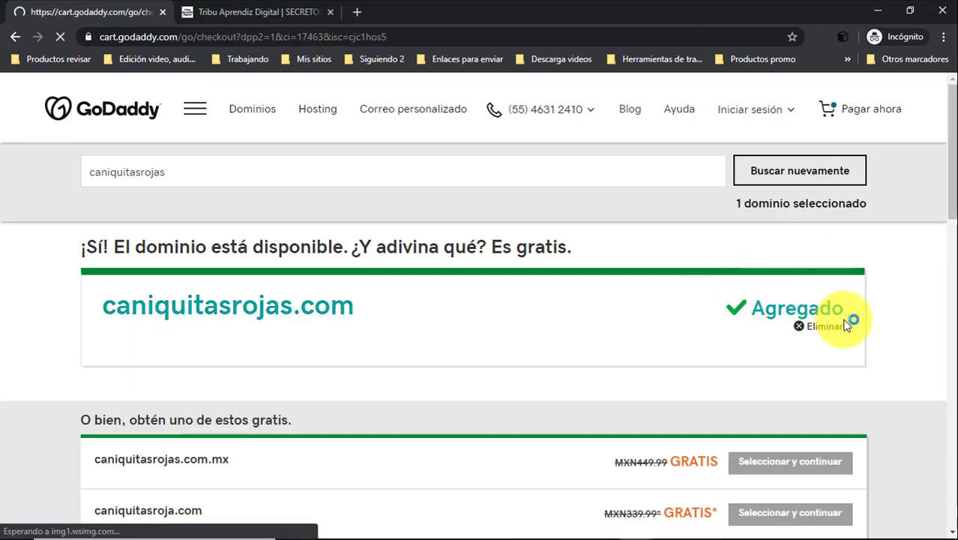
scroll(837, 324, down, 6)
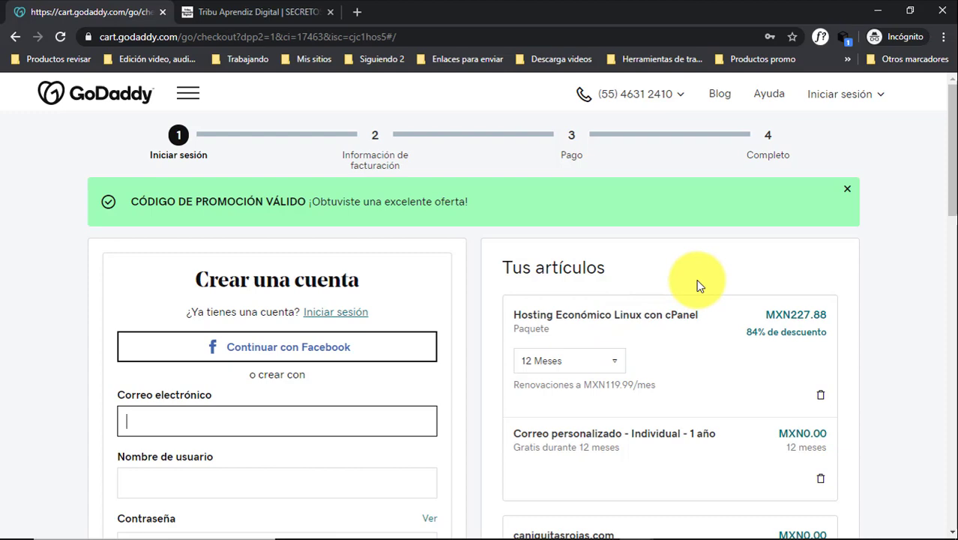
Enter the account e-mail address in the Correo electrónico field.
scroll(670, 318, down, 2)
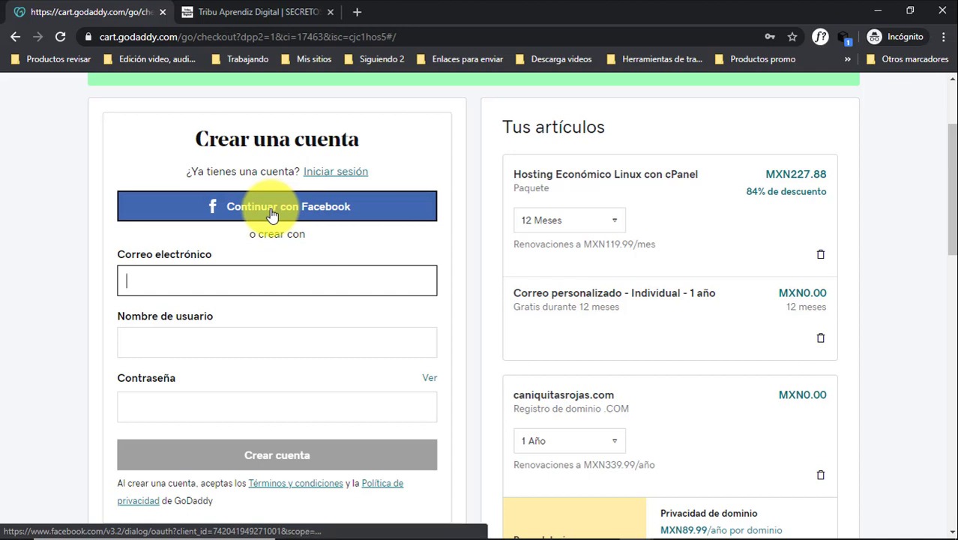
click(232, 285)
click(240, 257)
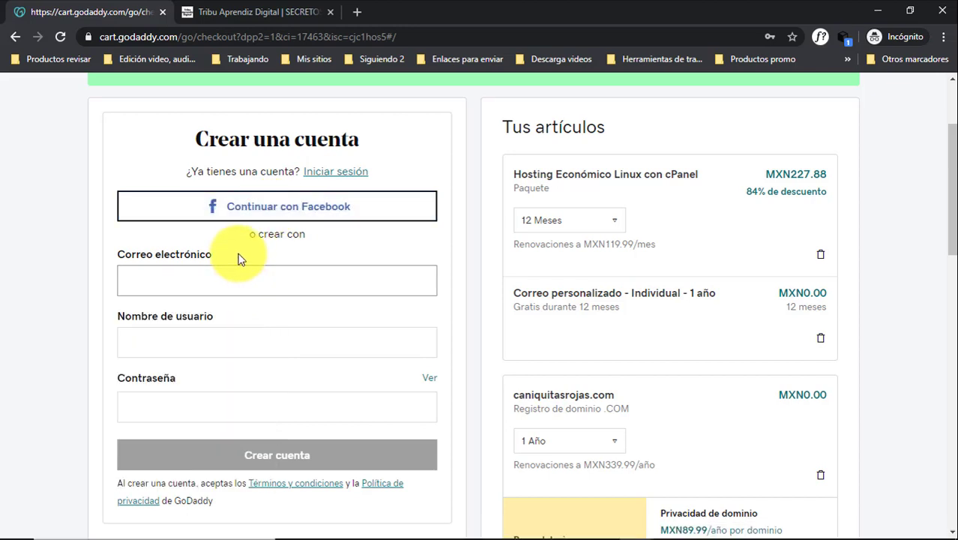
click(216, 343)
scroll(220, 343, down, 1)
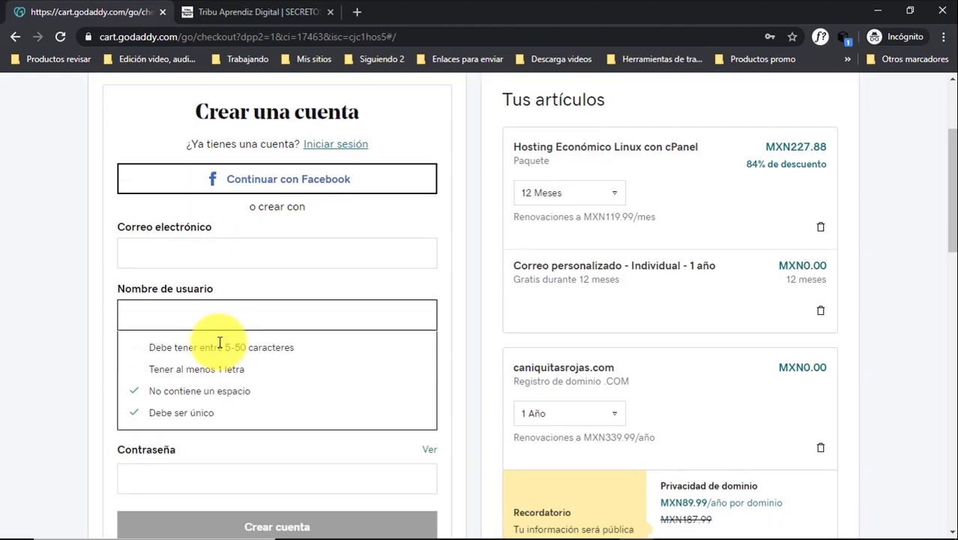
scroll(285, 325, up, 2)
click(267, 347)
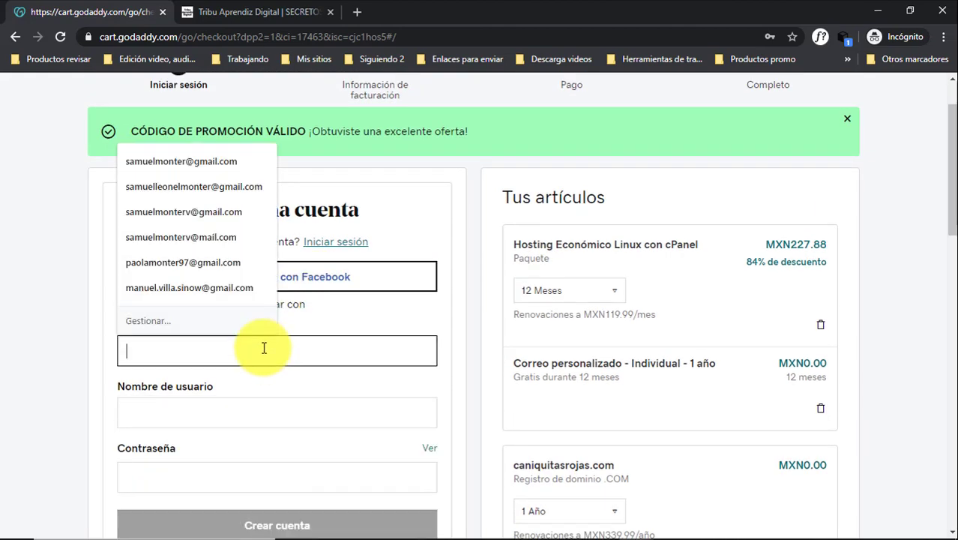
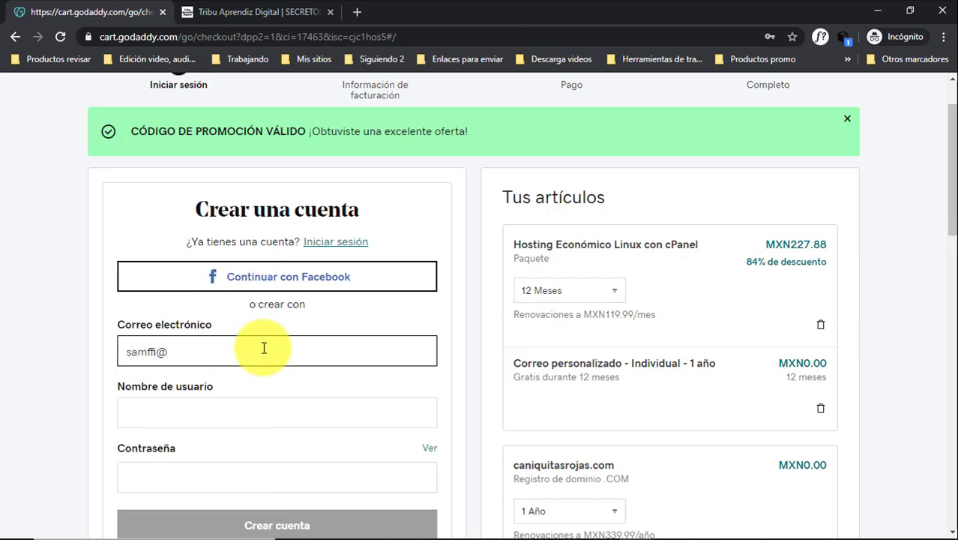
scroll(322, 367, down, 2)
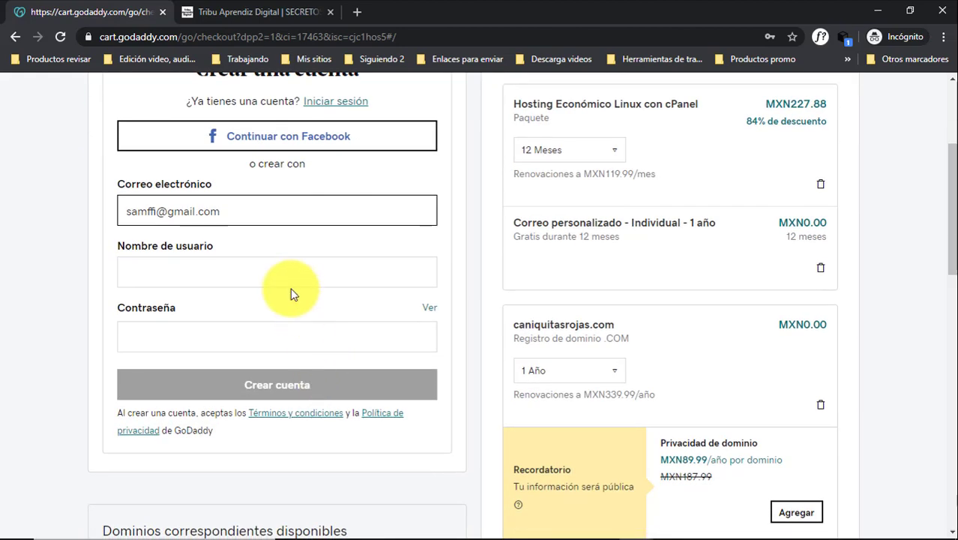
Clear the Nombre de usuario field and enter the chosen username.
click(298, 270)
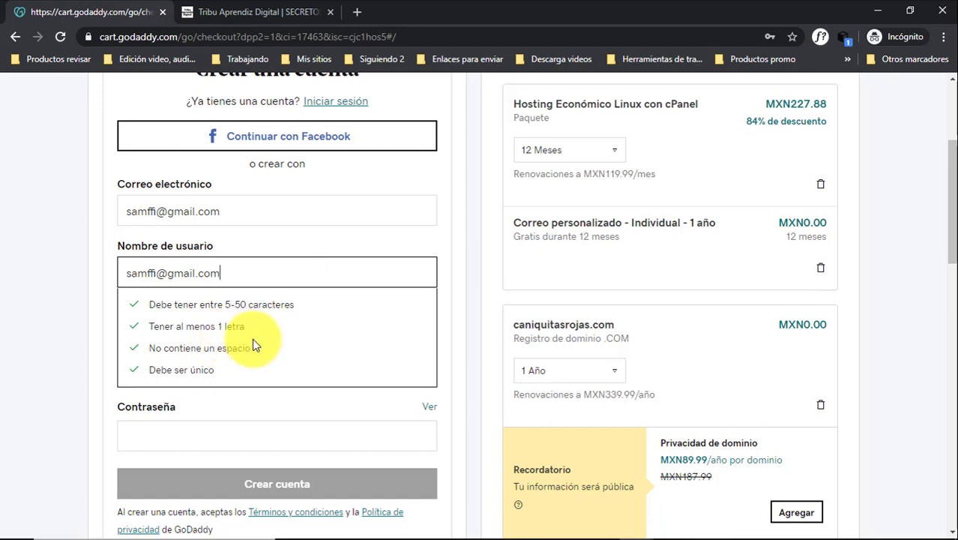
key(BackSpace)
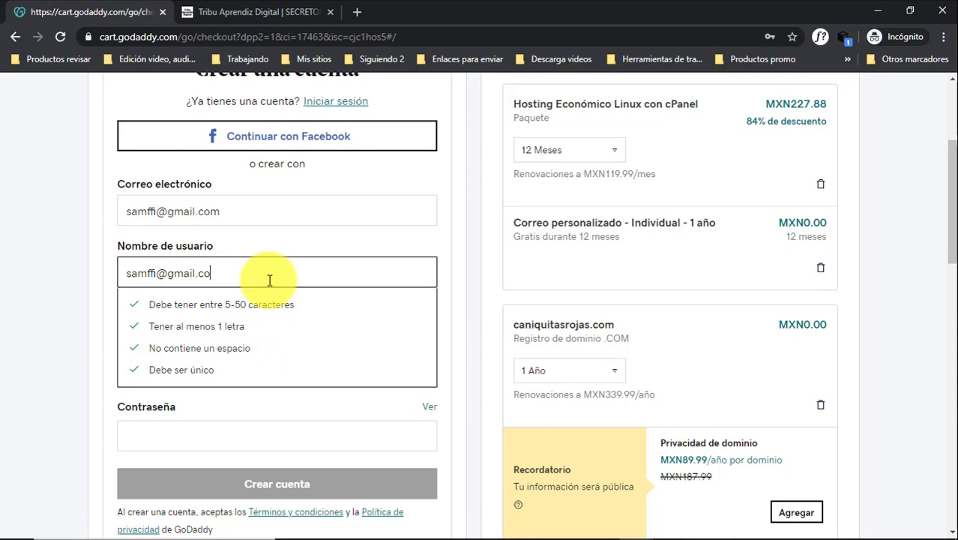
key(ctrl+a)
key(BackSpace)
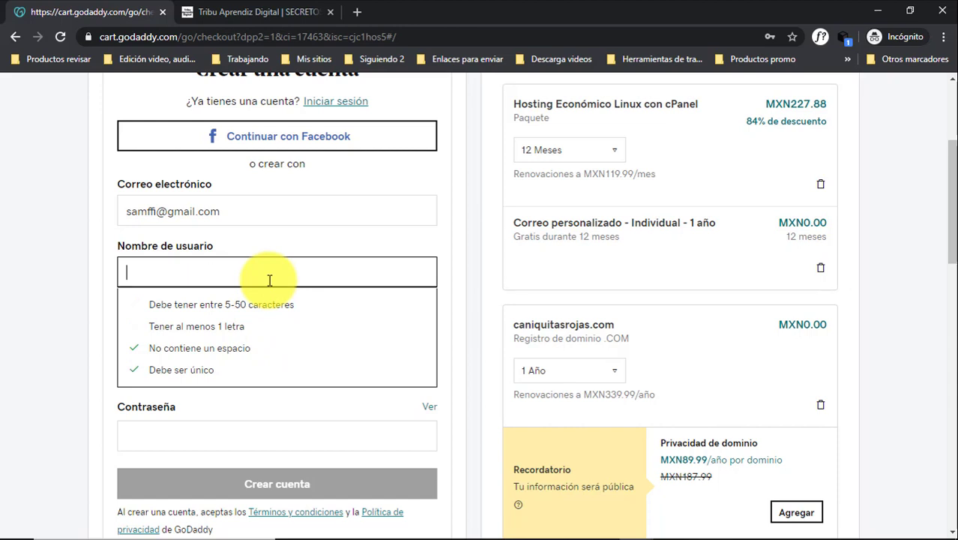
text(samuellmv)
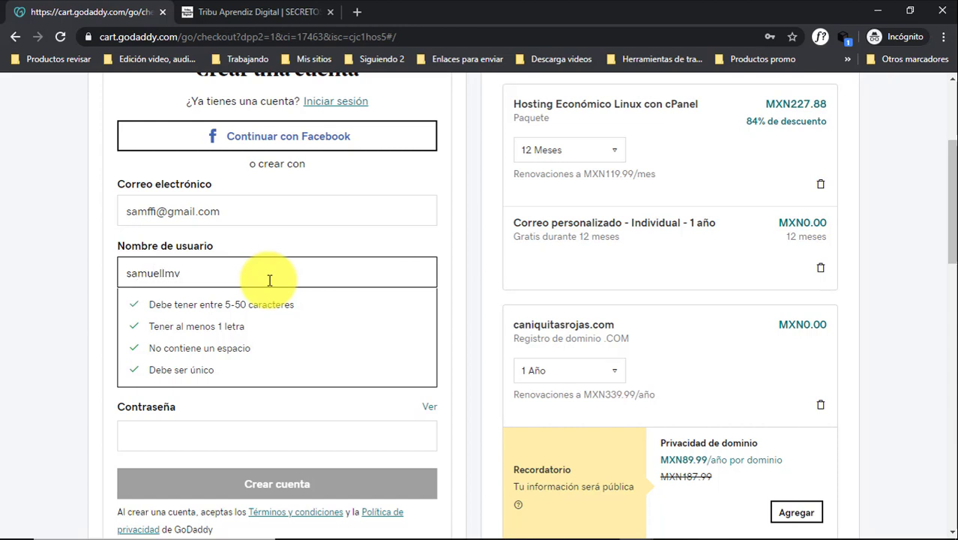
click(338, 250)
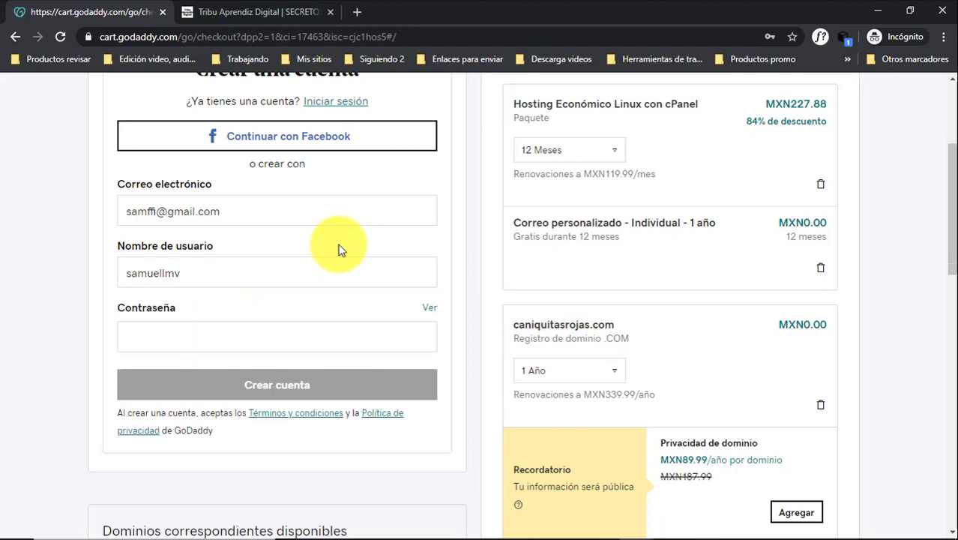
Enter the account password in Contraseña and submit with 'Crear cuenta'.
click(340, 338)
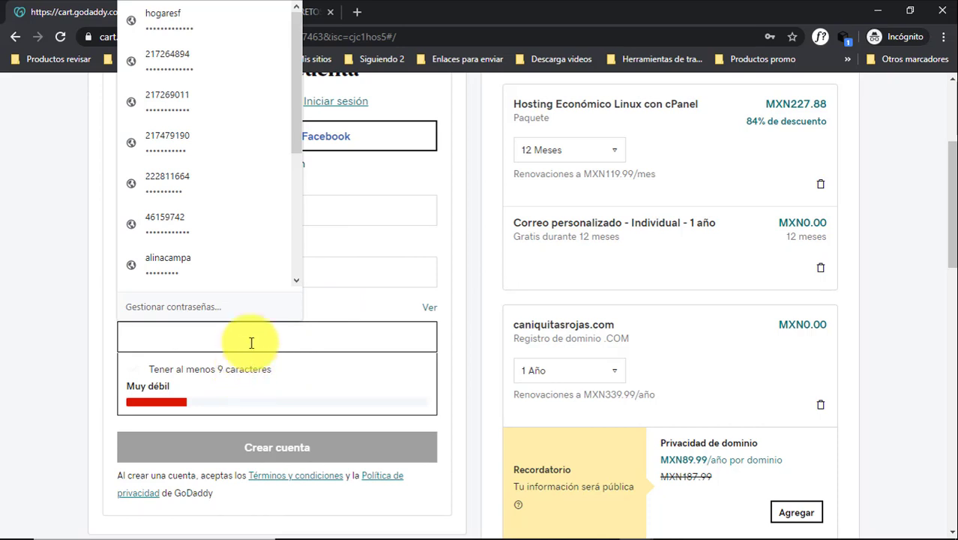
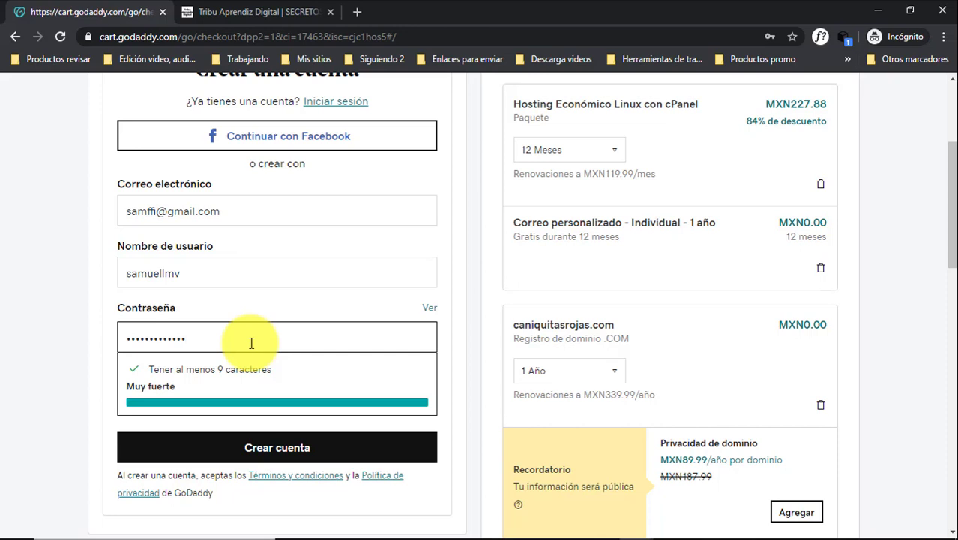
scroll(284, 346, down, 1)
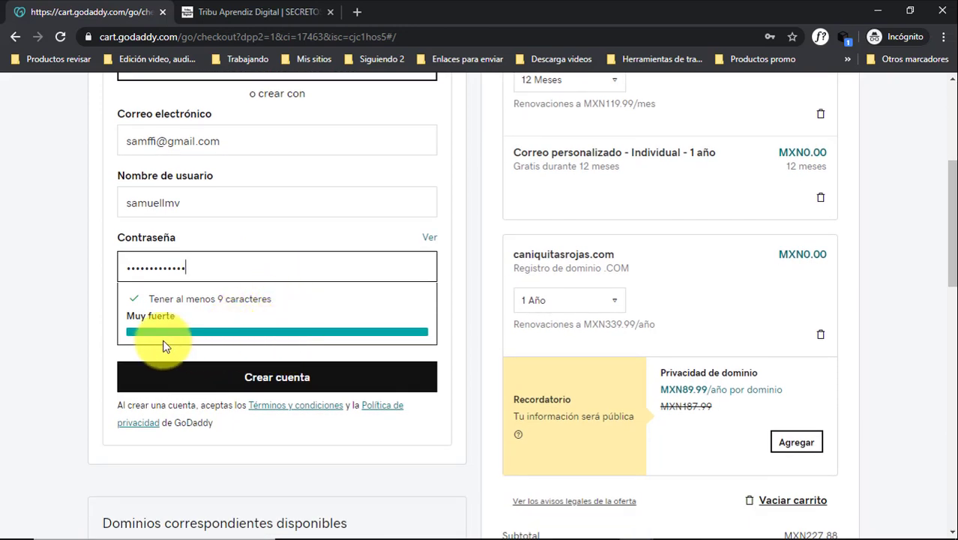
click(274, 382)
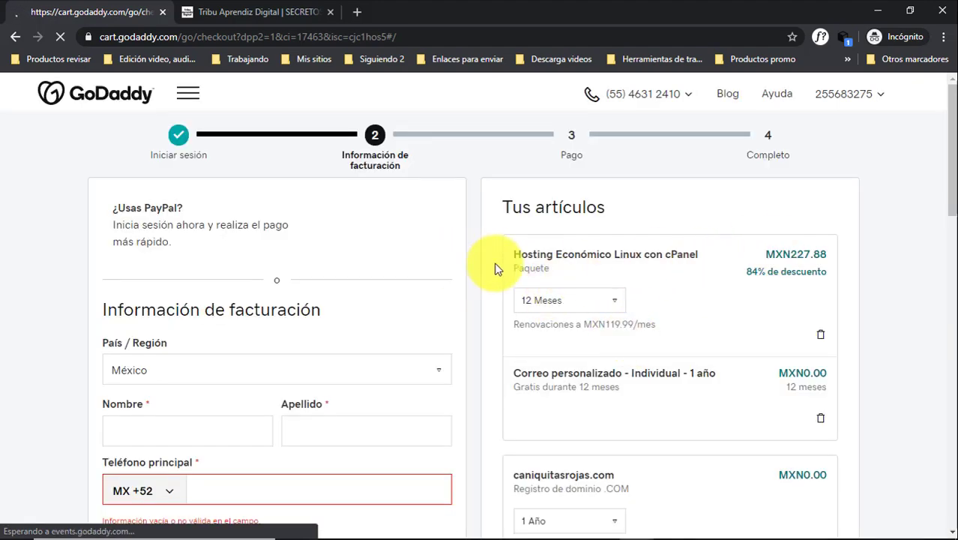
scroll(367, 405, down, 3)
scroll(338, 338, up, 3)
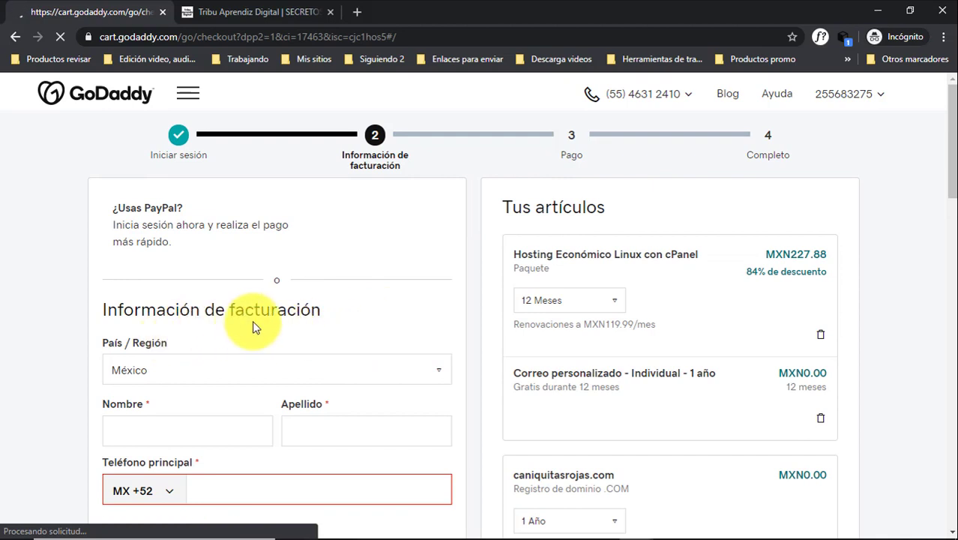
scroll(262, 328, down, 1)
scroll(262, 328, down, 1)
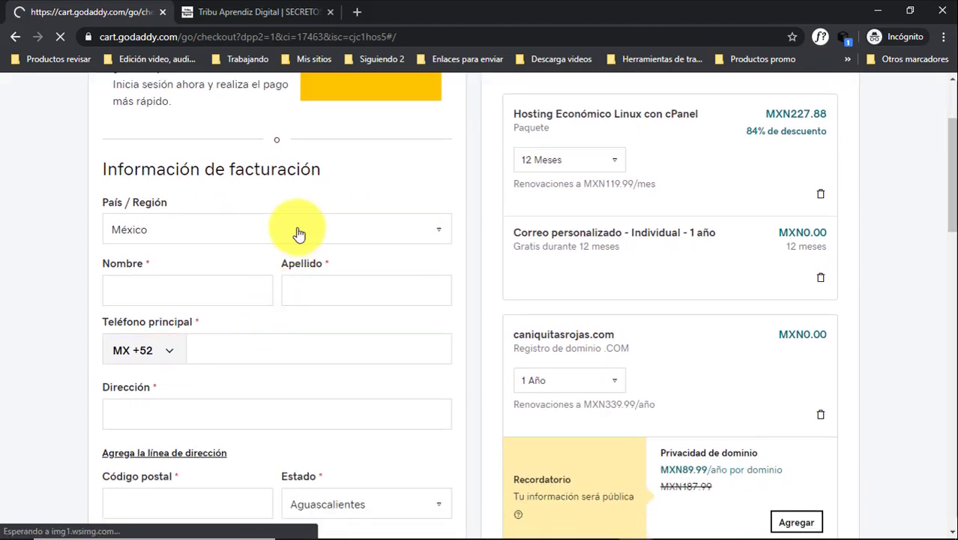
click(290, 357)
scroll(290, 357, down, 1)
click(274, 342)
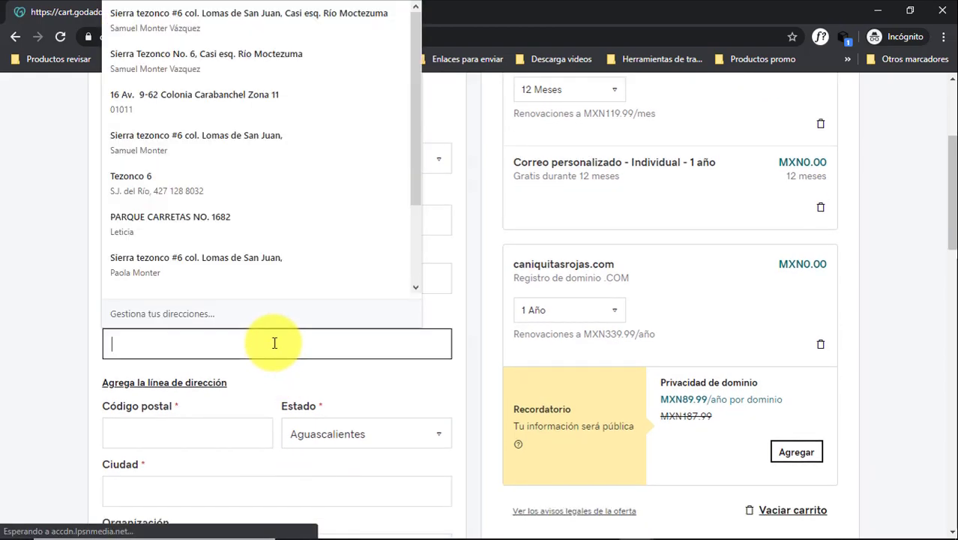
scroll(306, 340, down, 2)
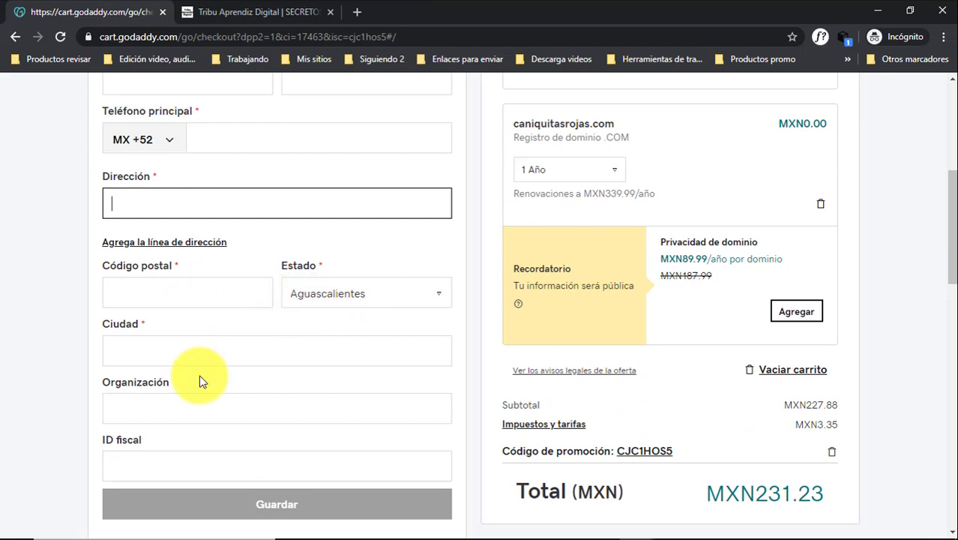
scroll(189, 403, down, 1)
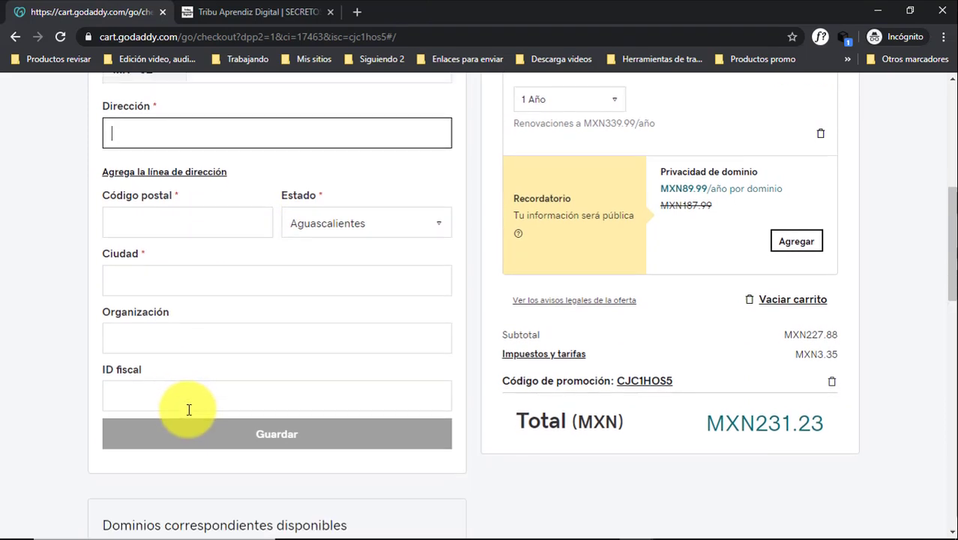
click(191, 402)
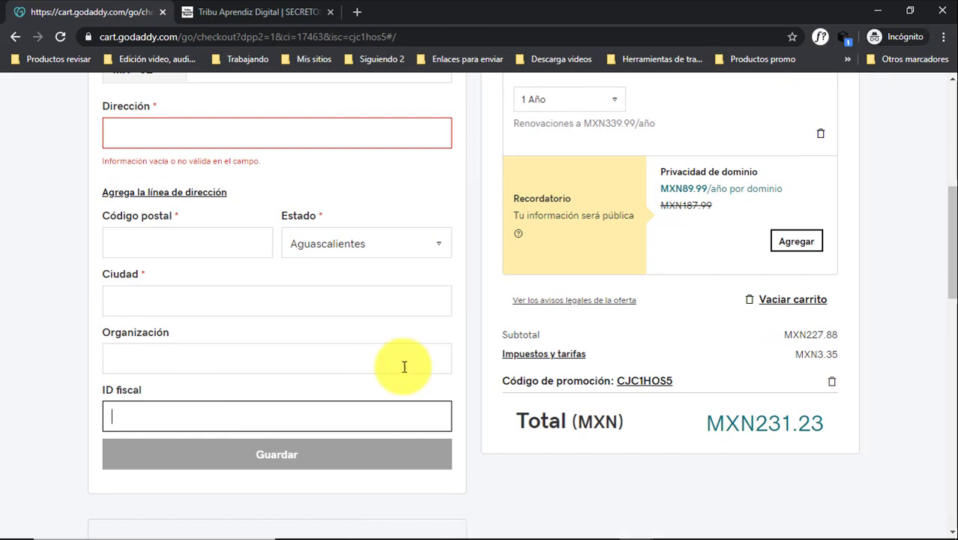
scroll(416, 359, down, 3)
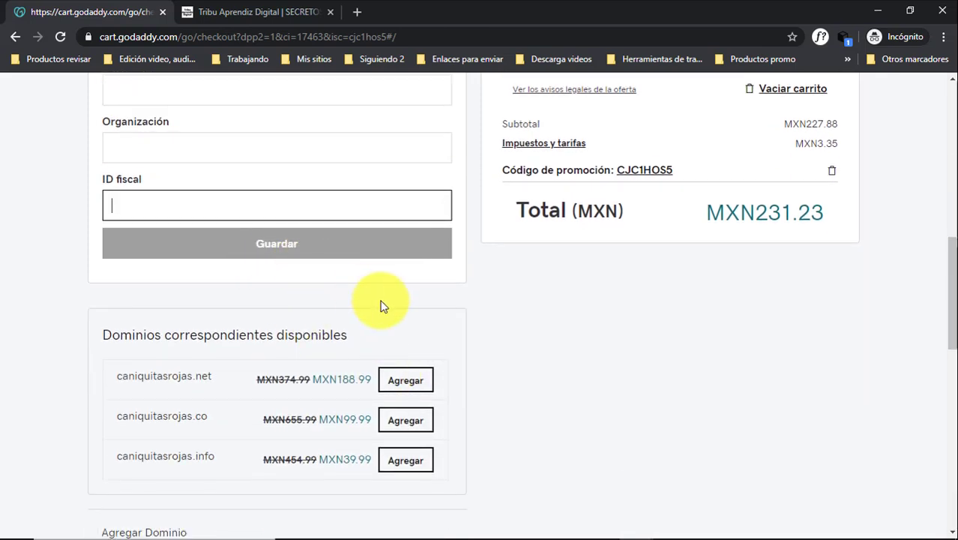
scroll(382, 305, down, 2)
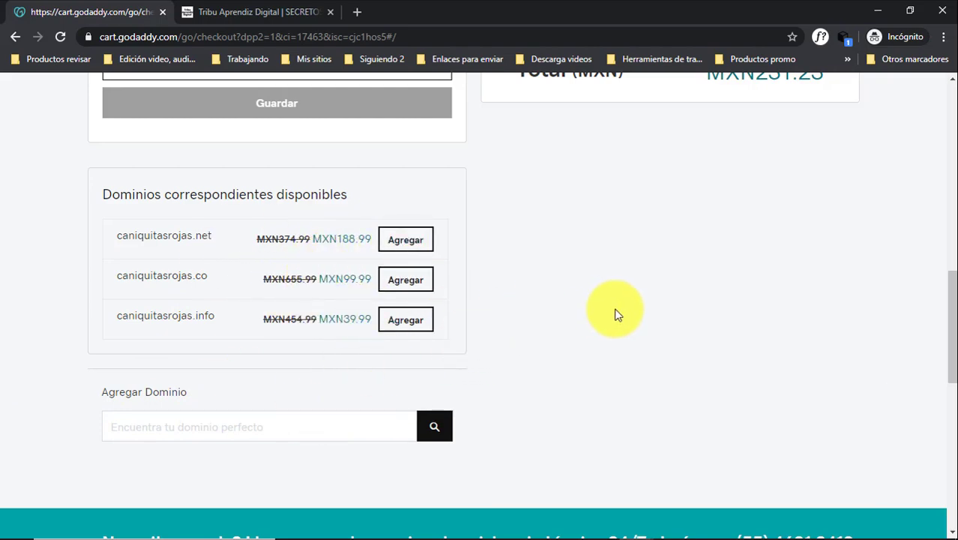
scroll(614, 312, up, 8)
scroll(598, 310, up, 3)
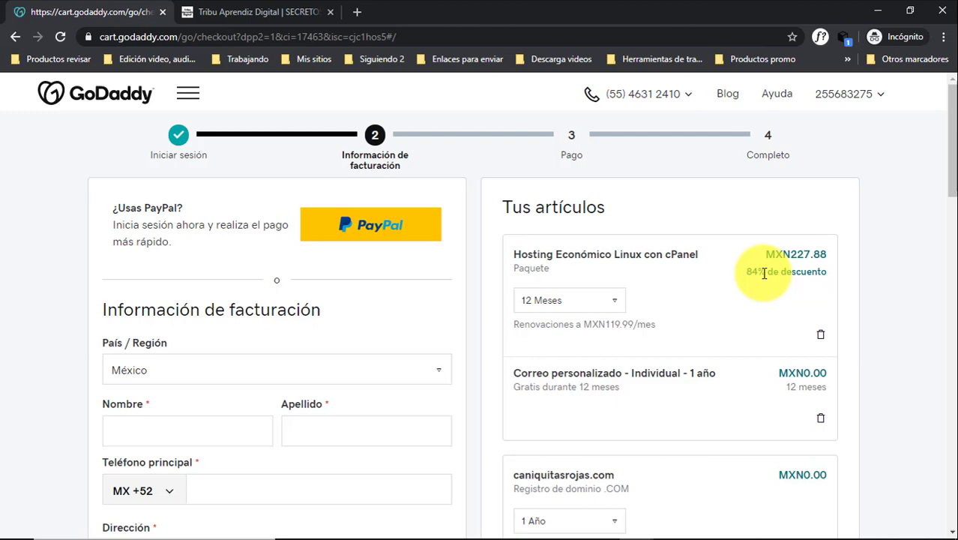
scroll(764, 273, down, 3)
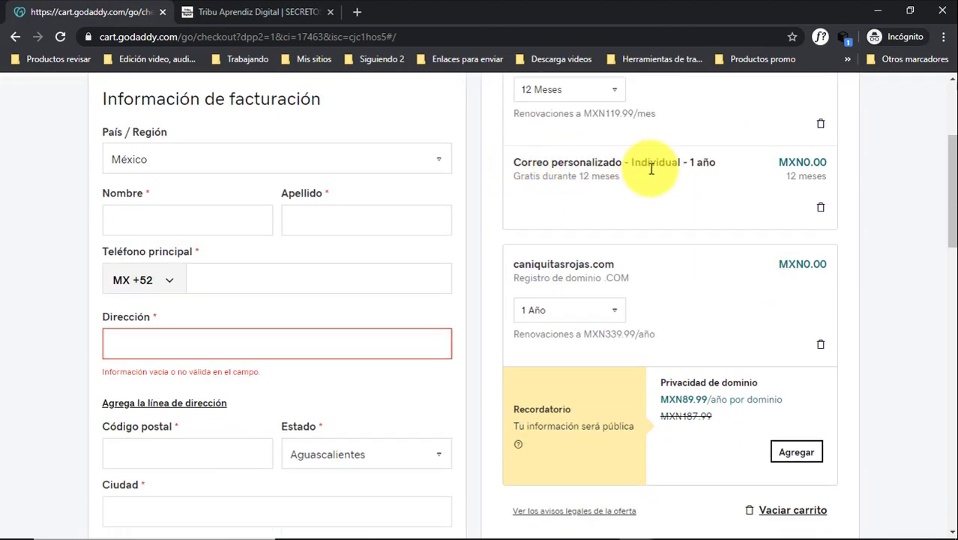
scroll(776, 174, down, 1)
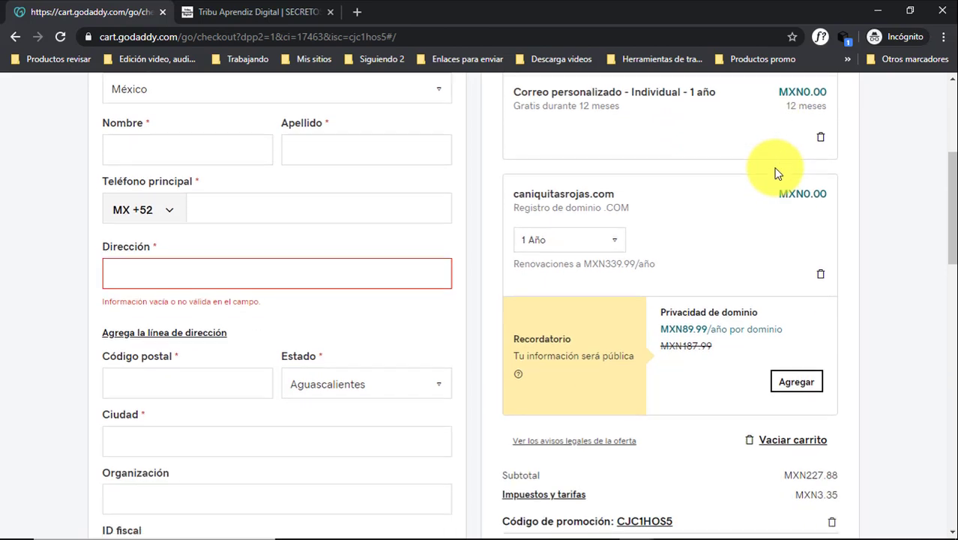
scroll(776, 174, up, 1)
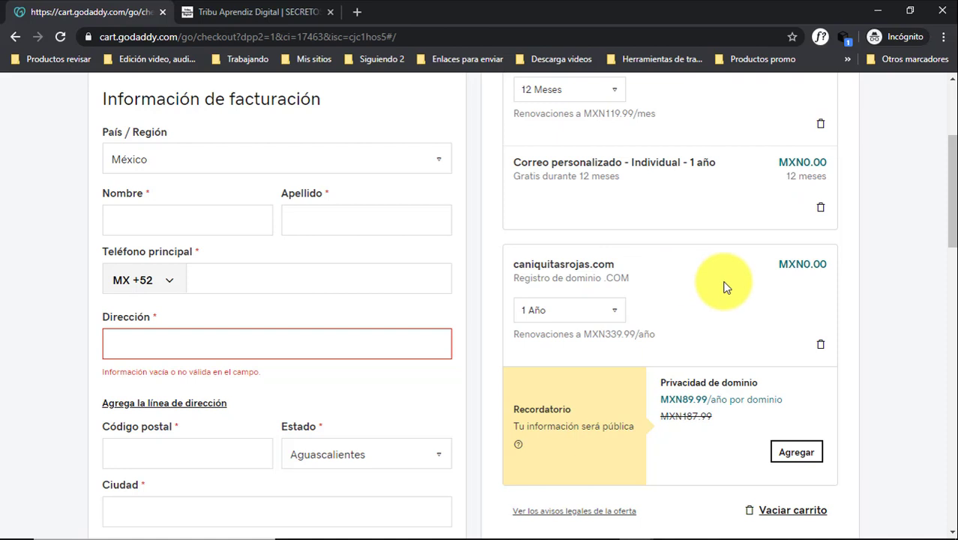
scroll(725, 284, down, 1)
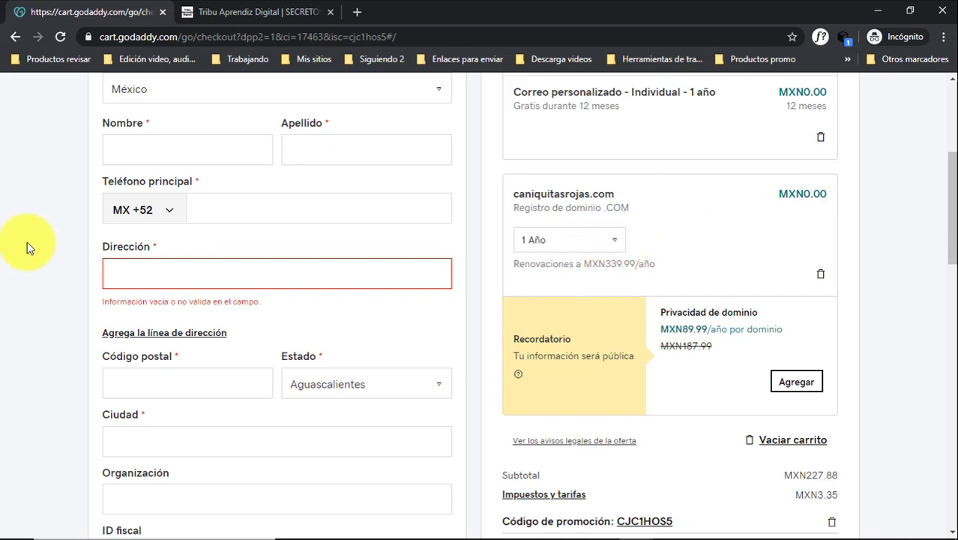
scroll(753, 368, down, 2)
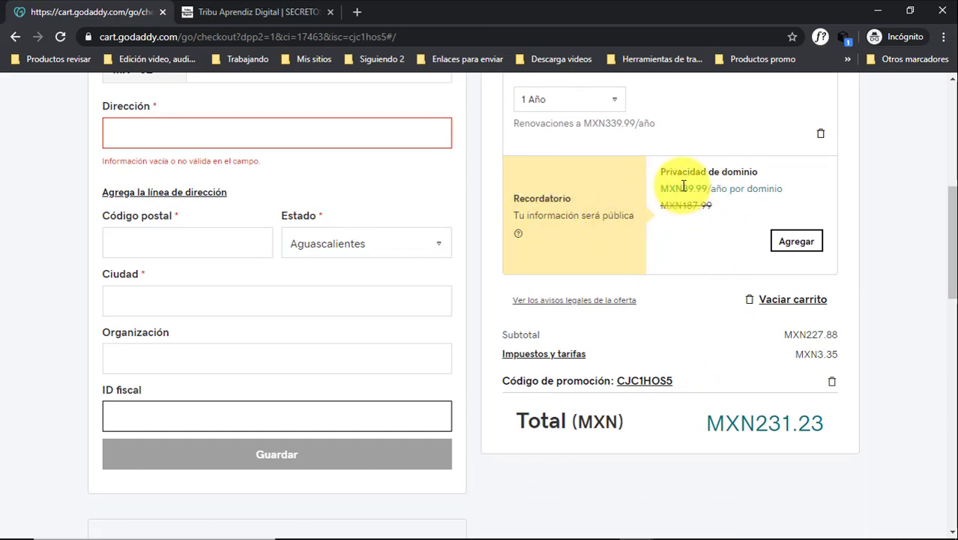
click(796, 243)
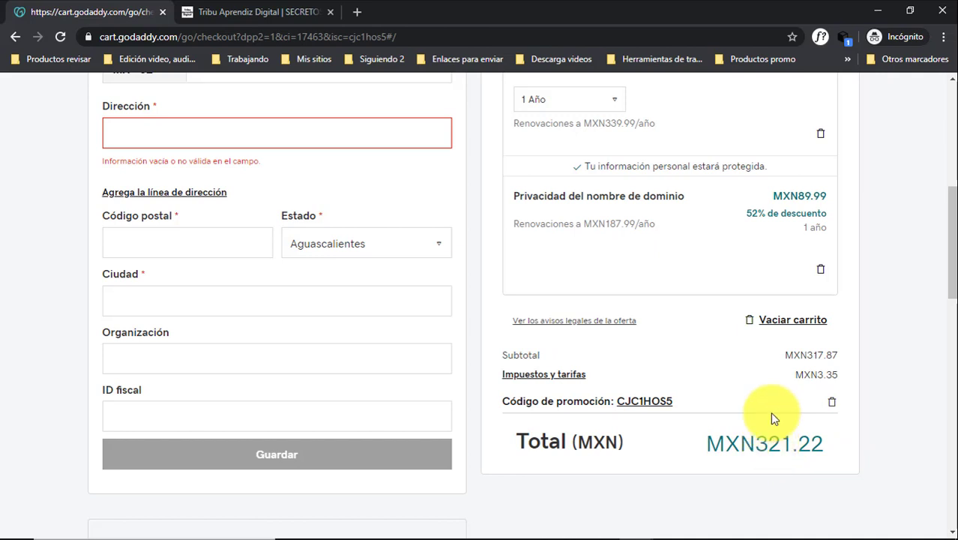
click(821, 272)
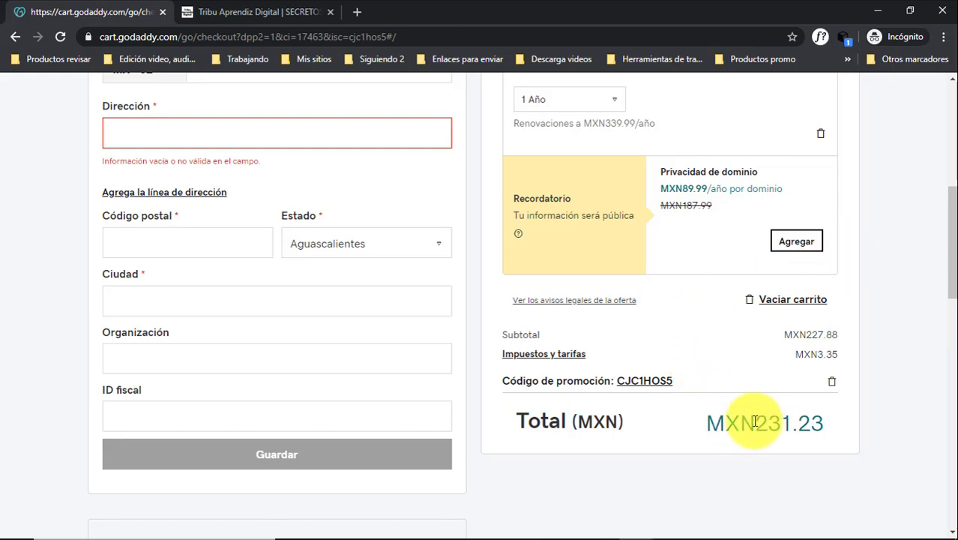
scroll(674, 412, up, 6)
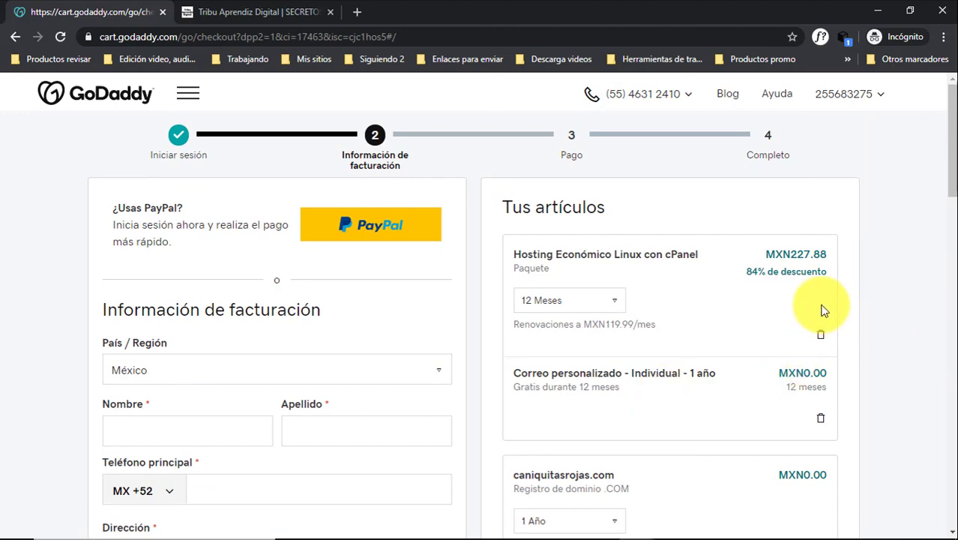
scroll(824, 315, down, 5)
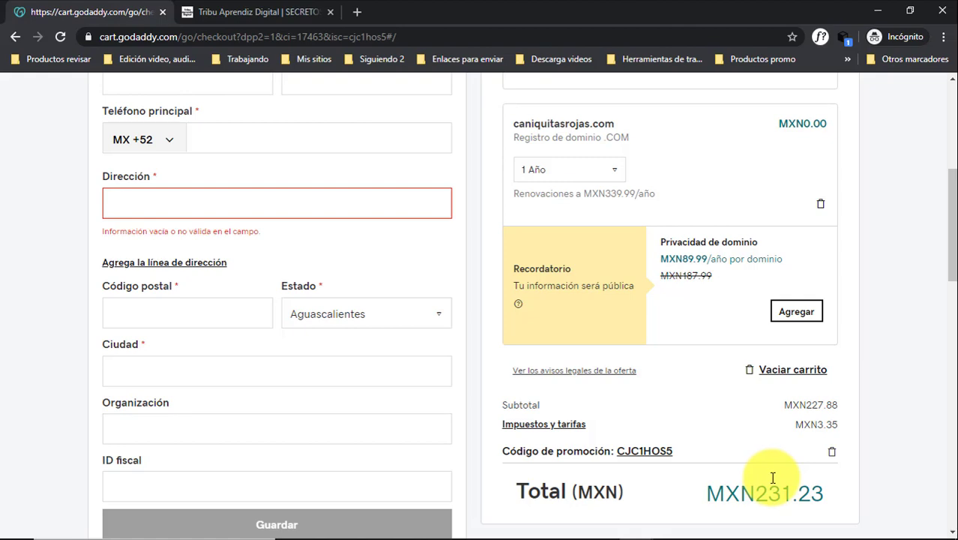
scroll(772, 477, up, 5)
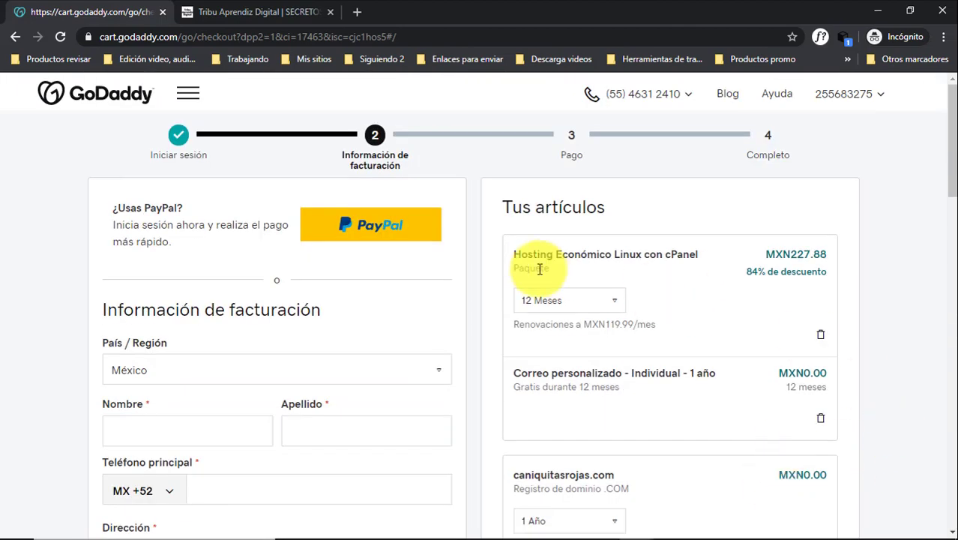
scroll(559, 269, down, 1)
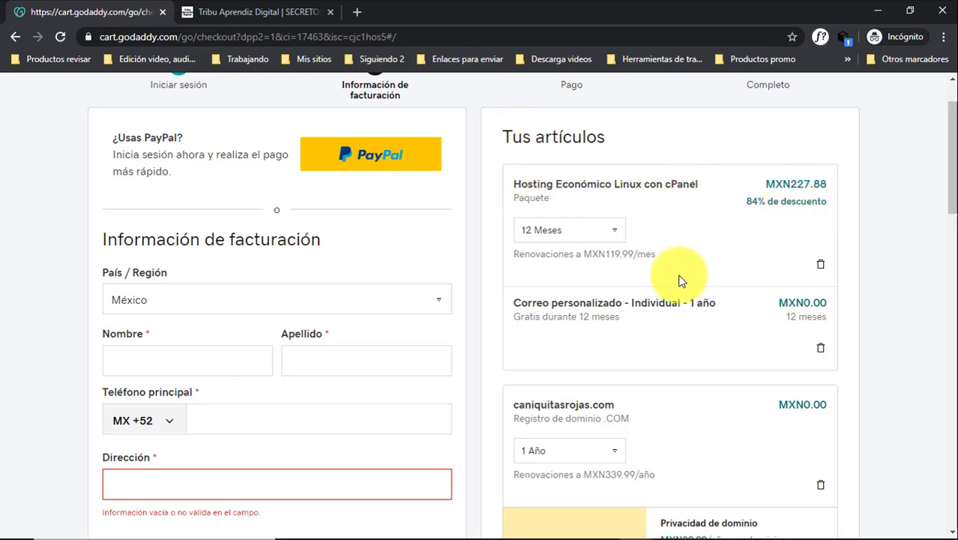
scroll(816, 329, down, 2)
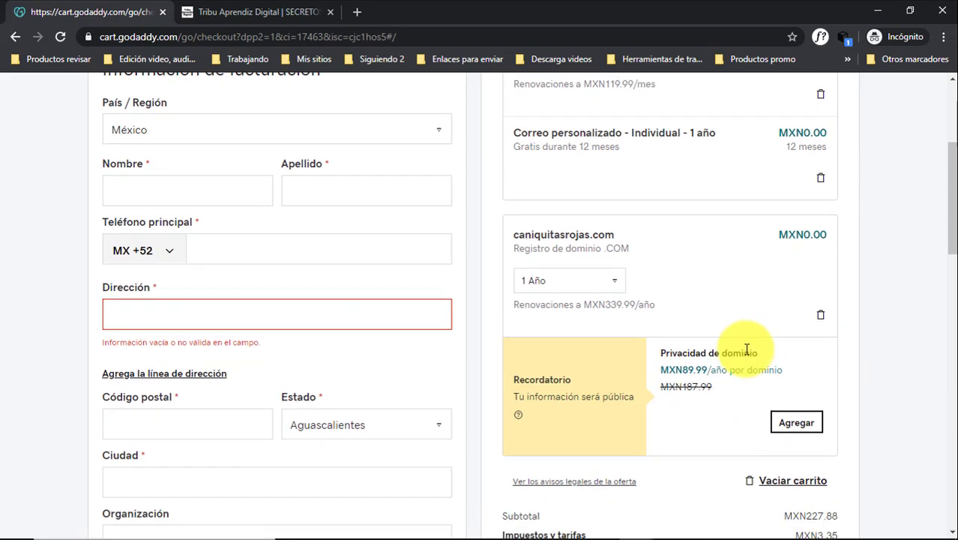
scroll(747, 350, down, 2)
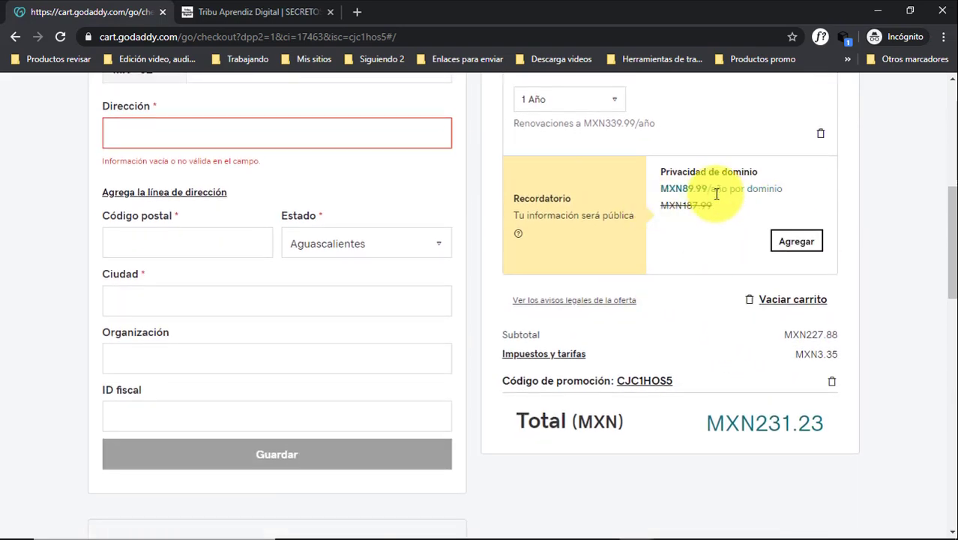
scroll(768, 303, up, 2)
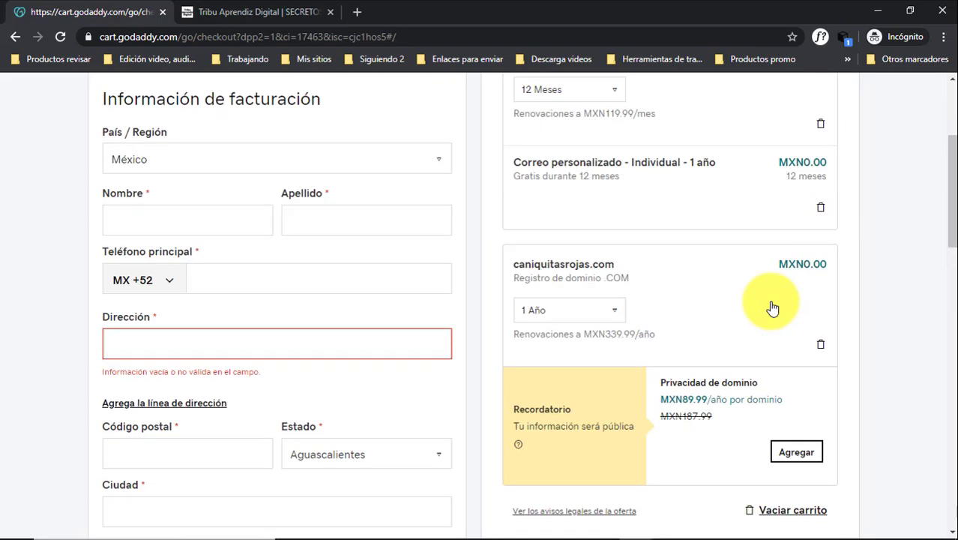
scroll(772, 307, up, 3)
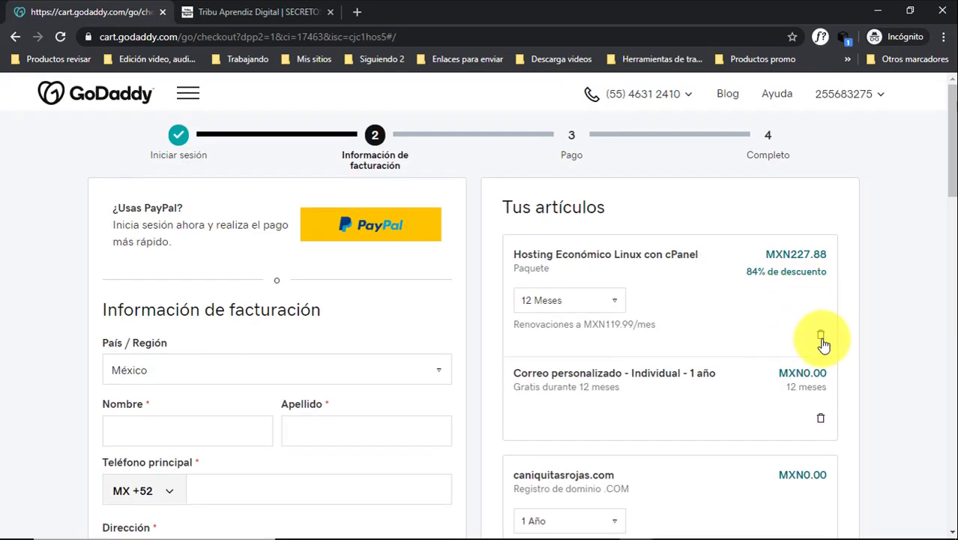
scroll(863, 320, down, 4)
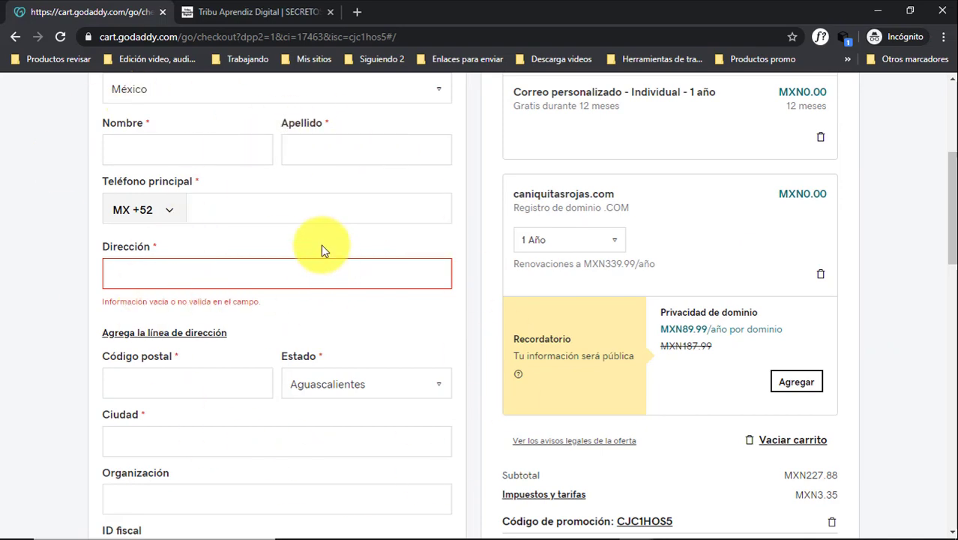
scroll(323, 247, down, 2)
scroll(322, 249, down, 5)
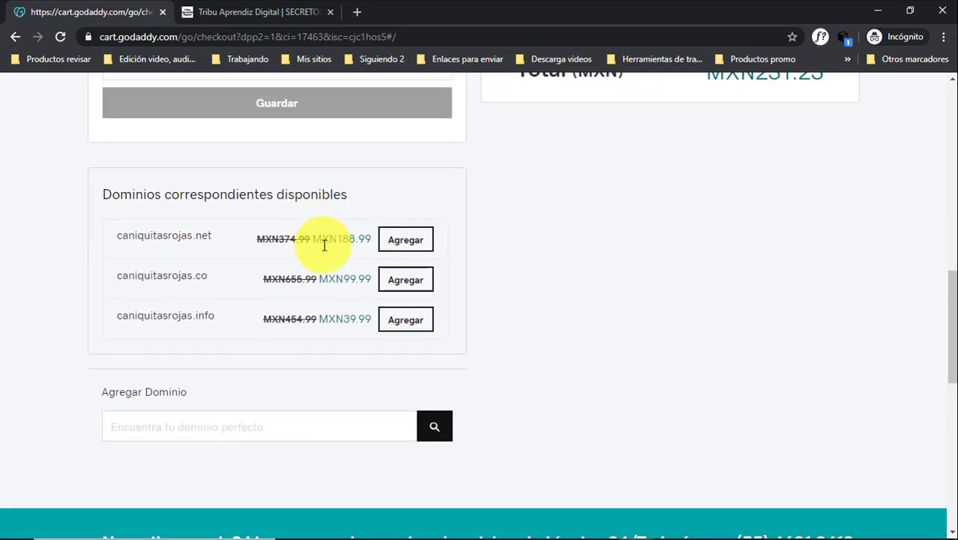
scroll(324, 249, up, 2)
scroll(328, 251, up, 4)
scroll(391, 240, down, 2)
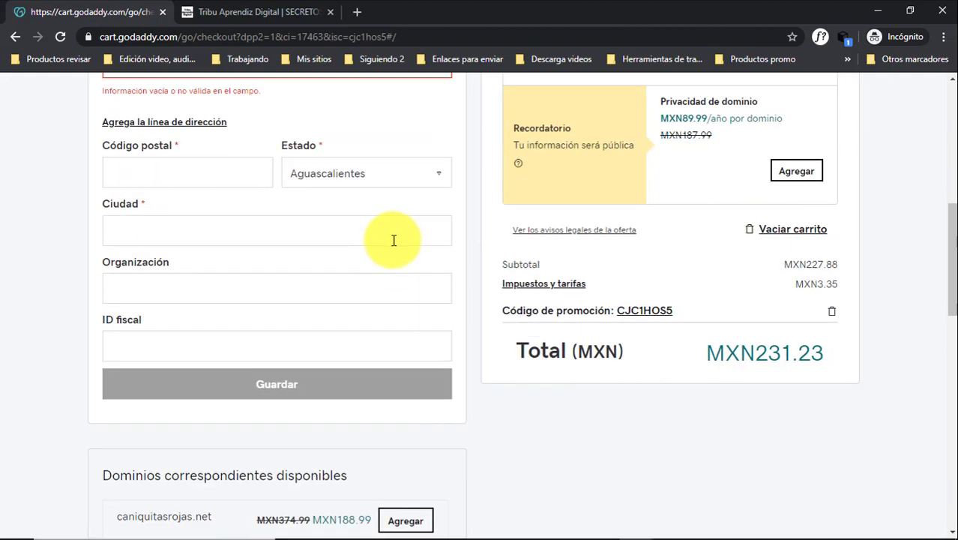
scroll(639, 434, down, 2)
scroll(639, 434, up, 9)
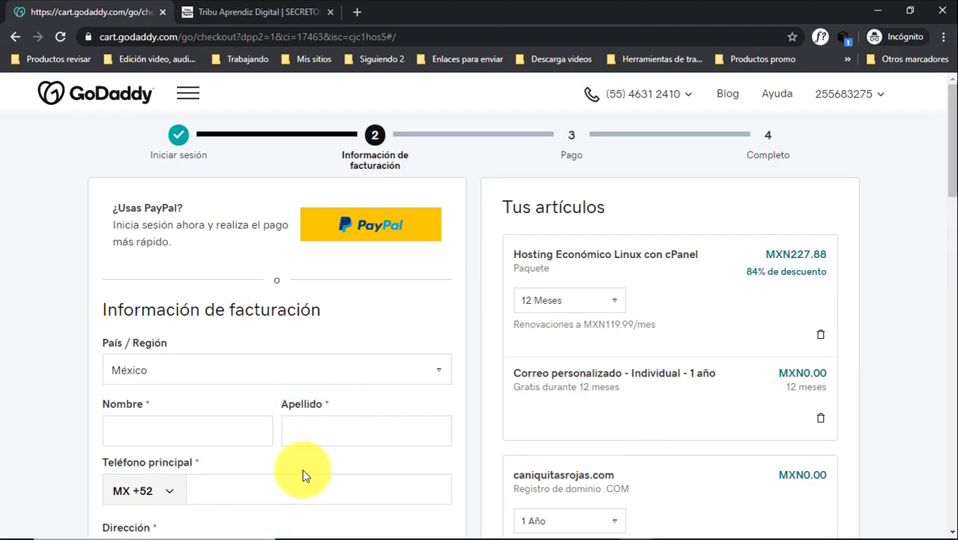
scroll(303, 472, down, 5)
scroll(273, 421, down, 2)
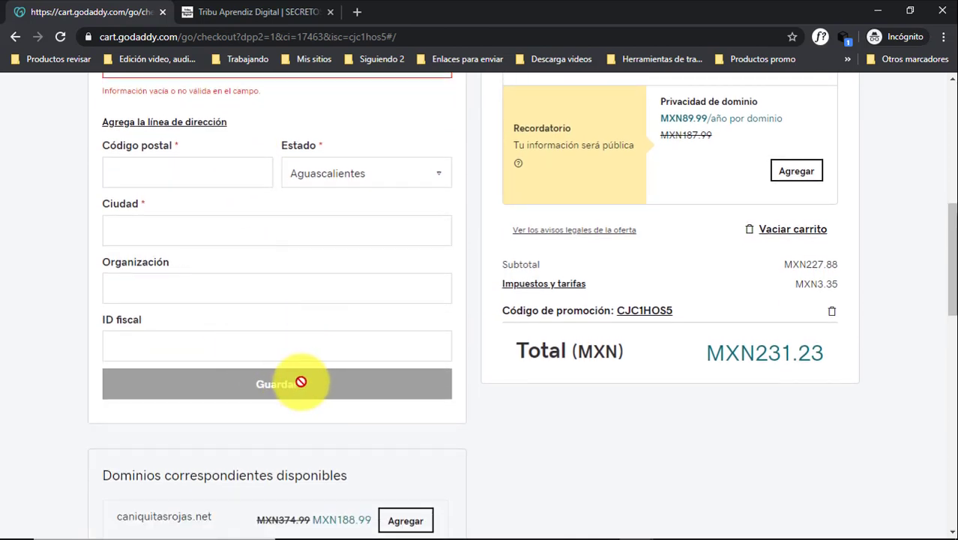
scroll(374, 380, up, 10)
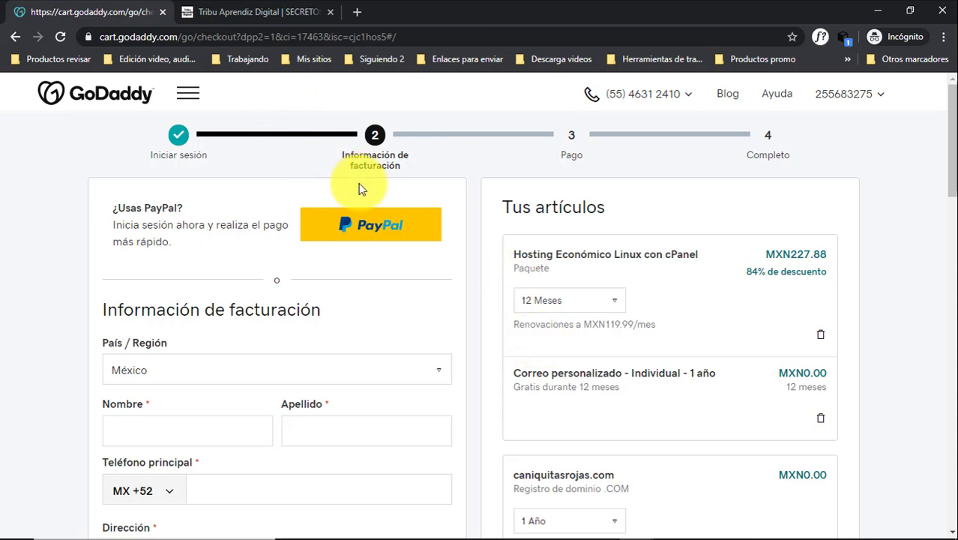
click(365, 229)
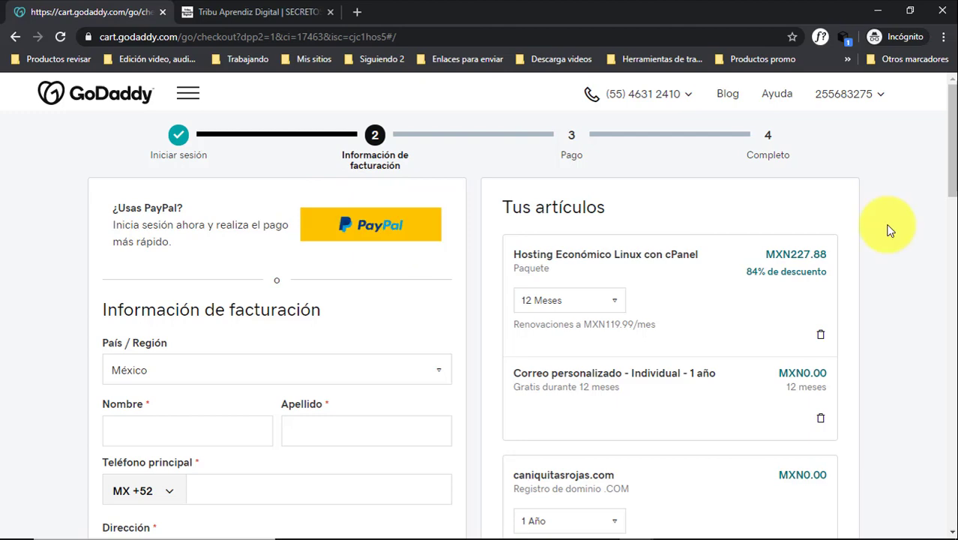
scroll(423, 412, down, 6)
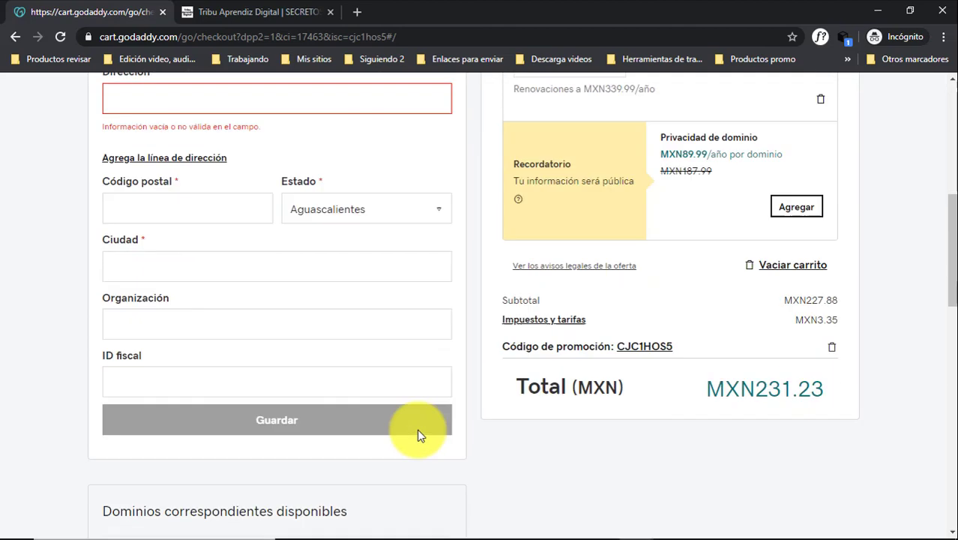
scroll(344, 329, up, 3)
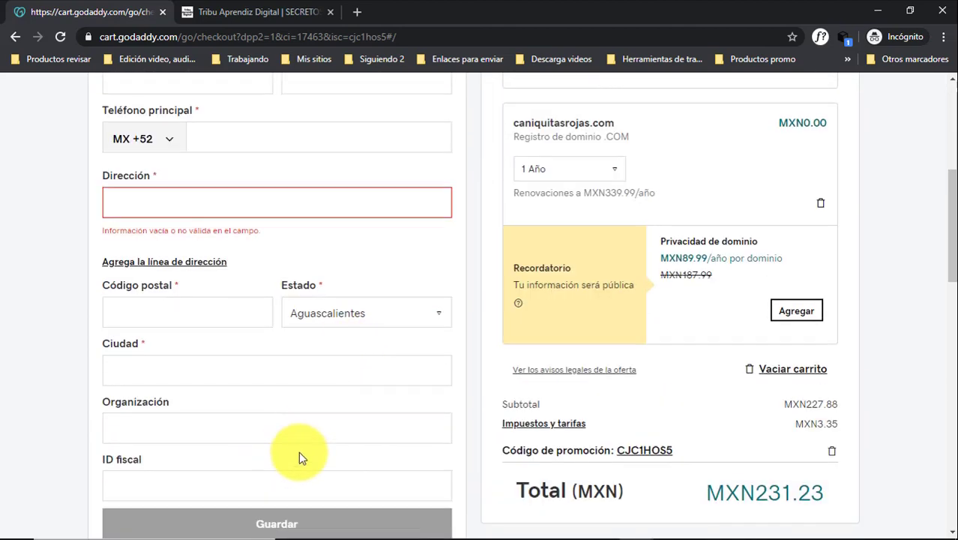
scroll(452, 454, down, 2)
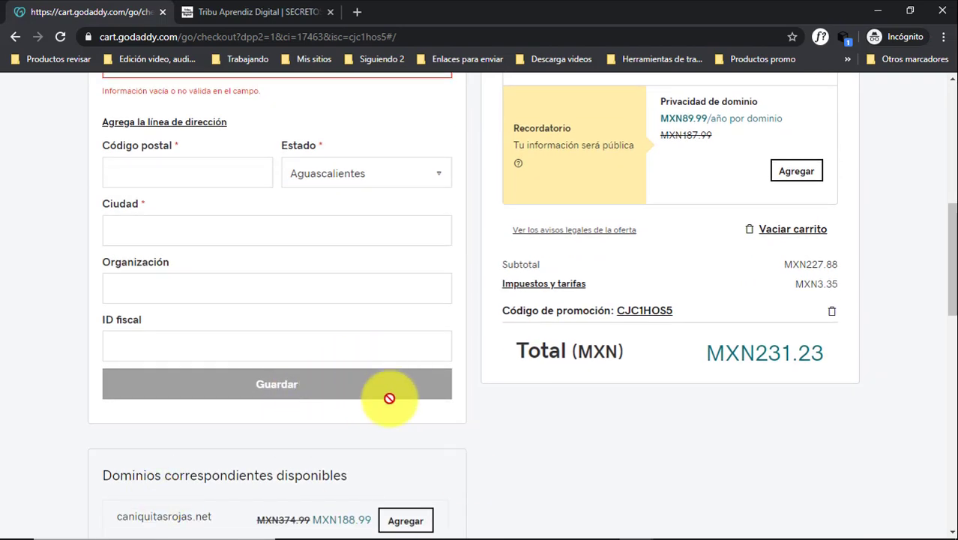
scroll(419, 374, up, 7)
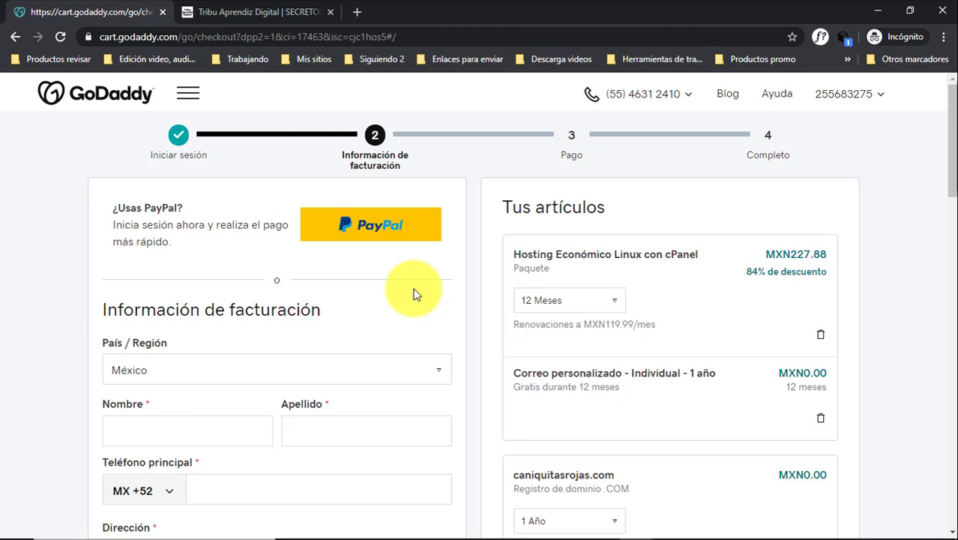
scroll(889, 348, down, 4)
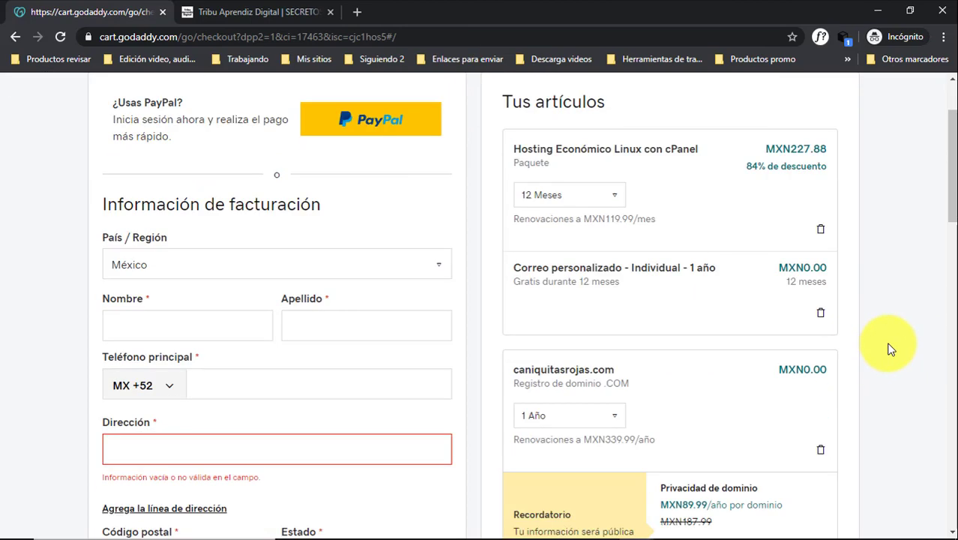
scroll(890, 349, down, 1)
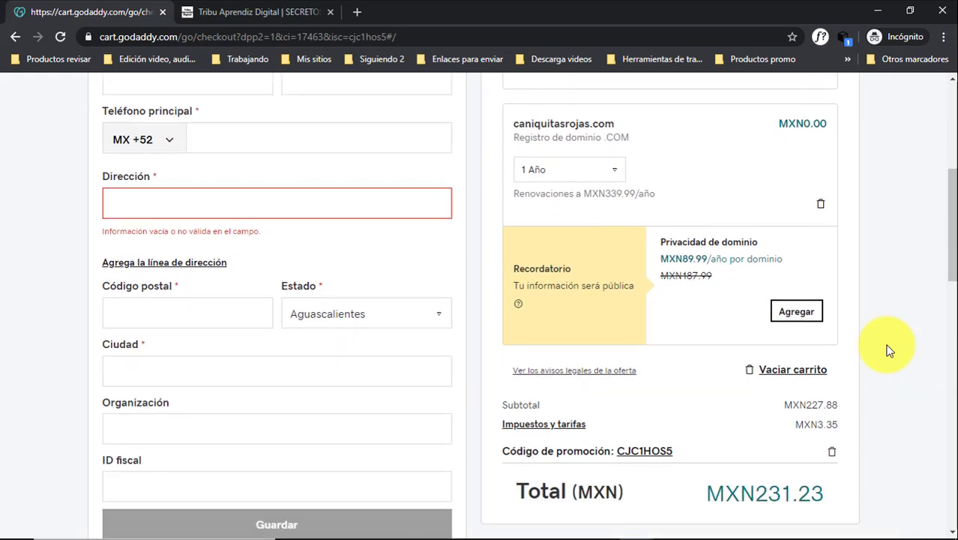